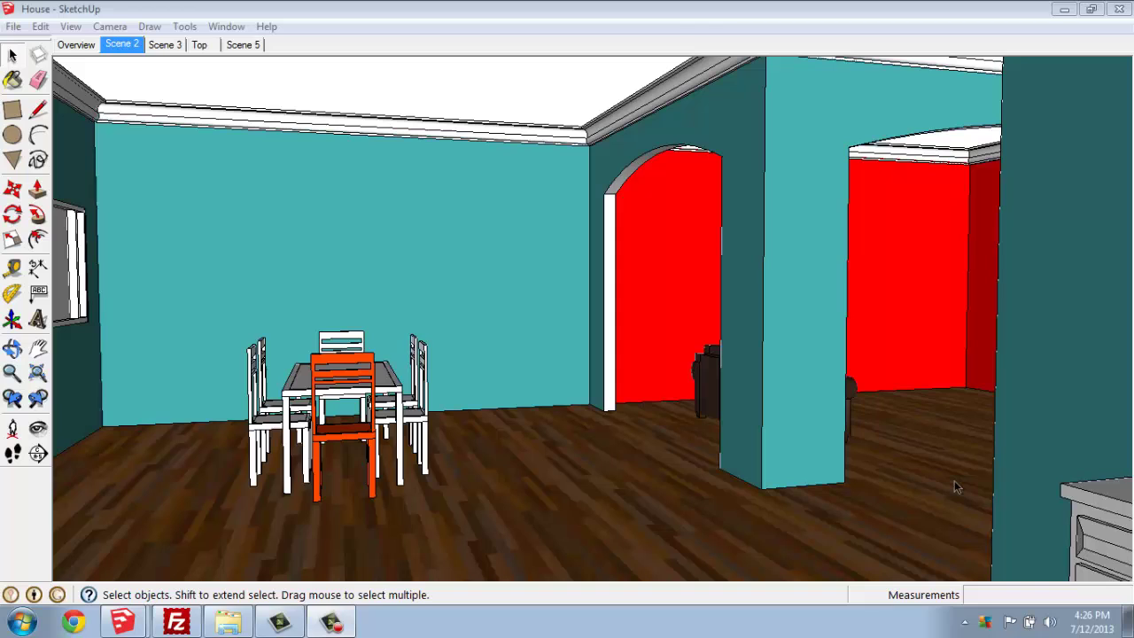
Step: Go through Scene 3 to the Scene 5 hallway view facing the glass front door
click(466, 86)
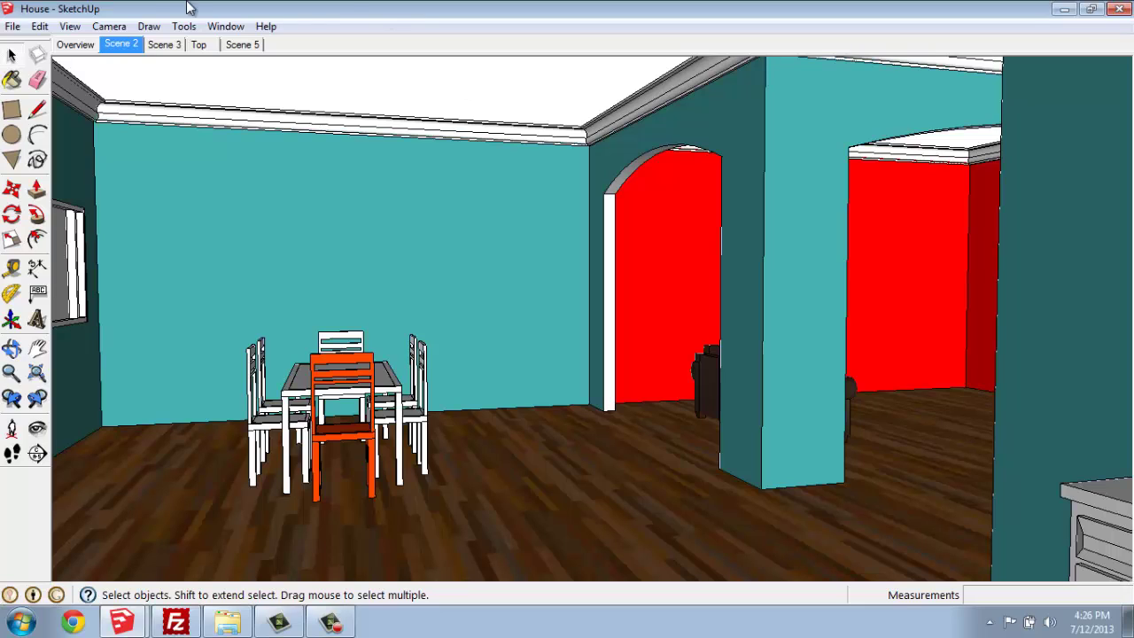
click(160, 46)
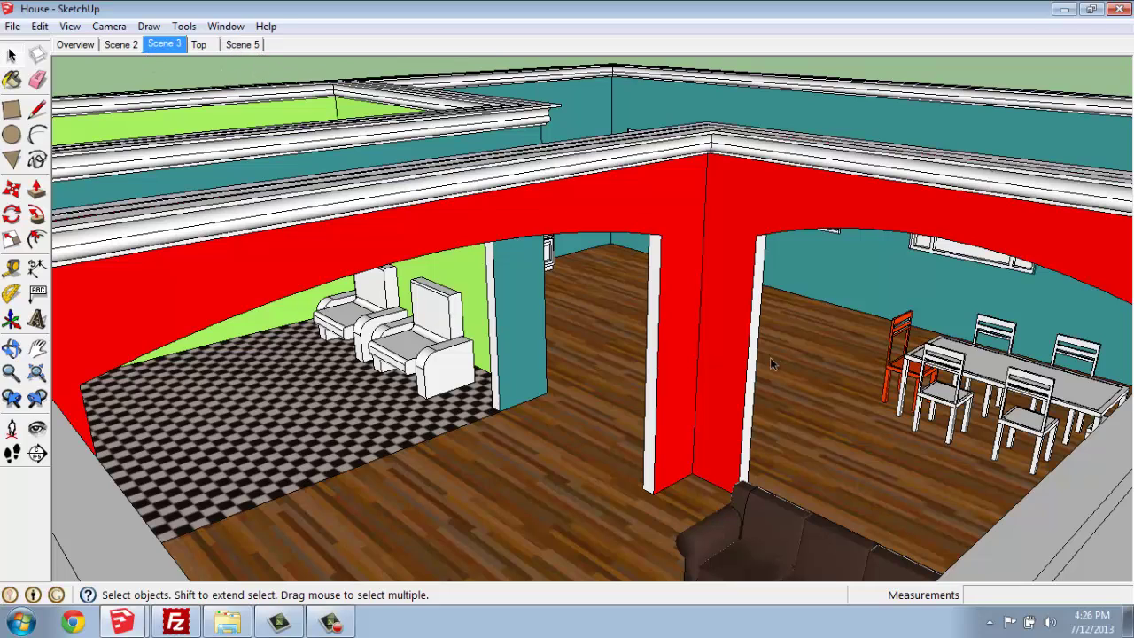
click(250, 49)
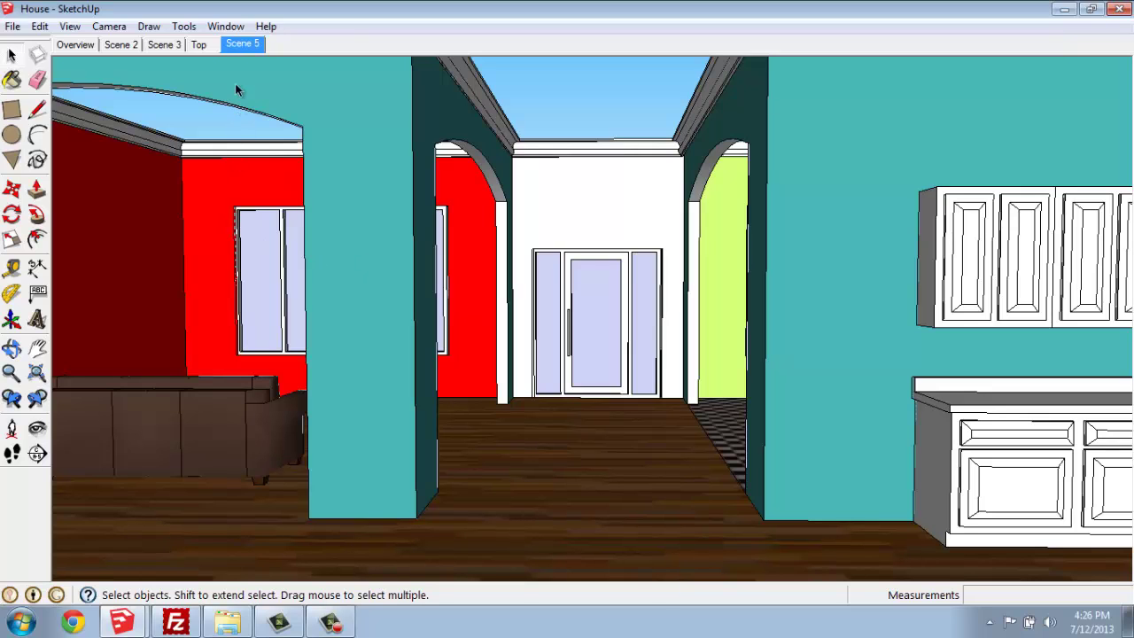
Step: Open the Styles panel from the Window menu on its Select thumbnails with the collection list showing
click(226, 26)
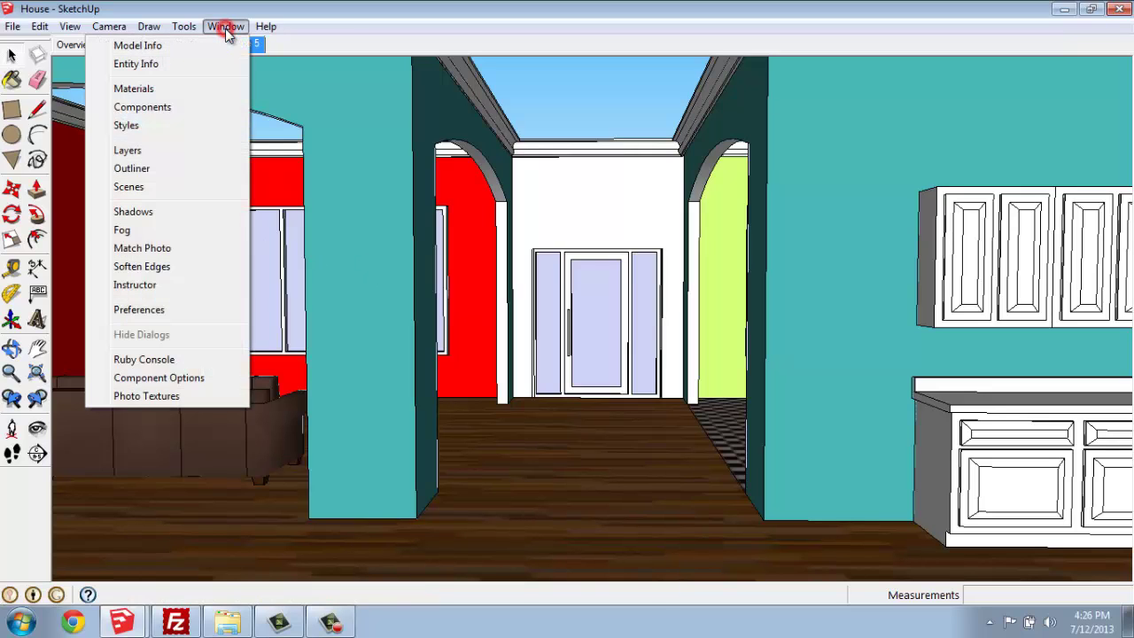
click(137, 127)
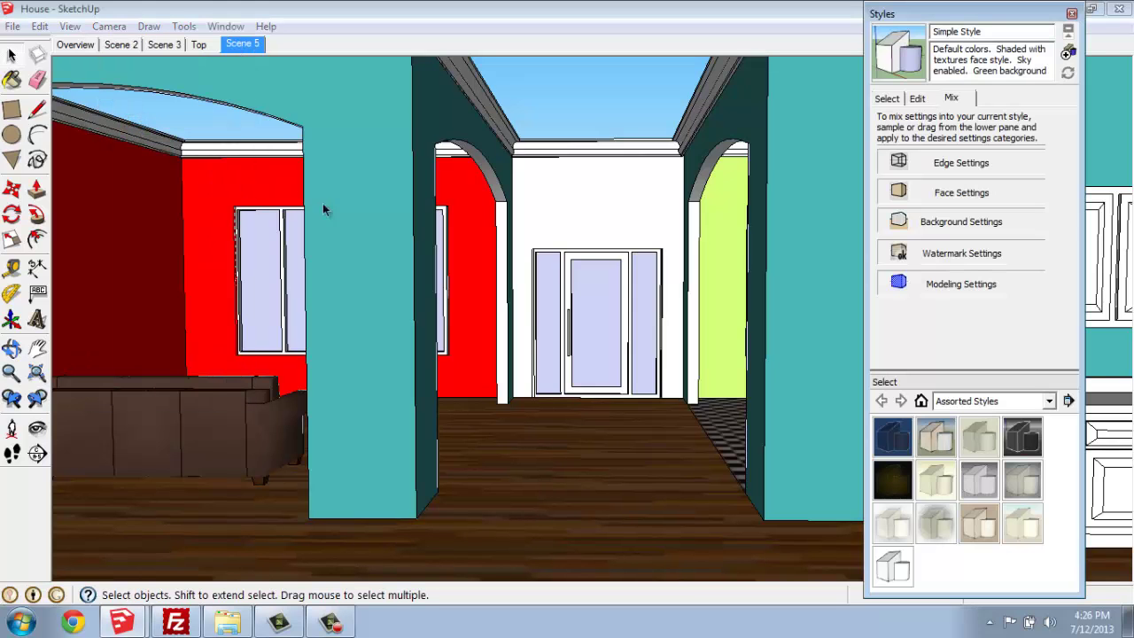
click(896, 99)
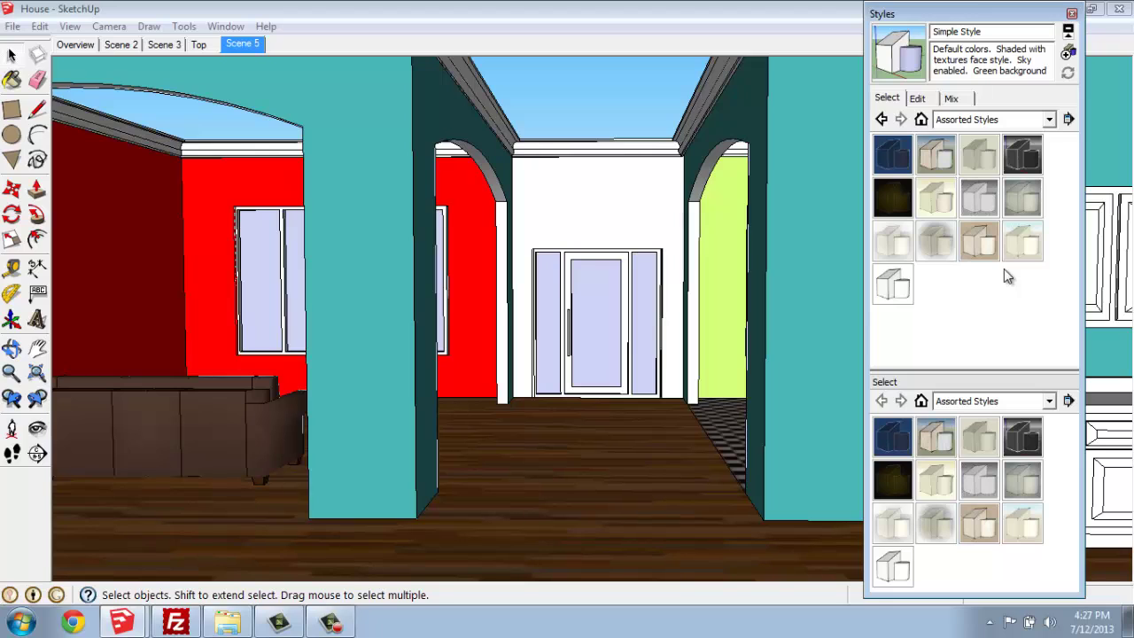
click(1047, 120)
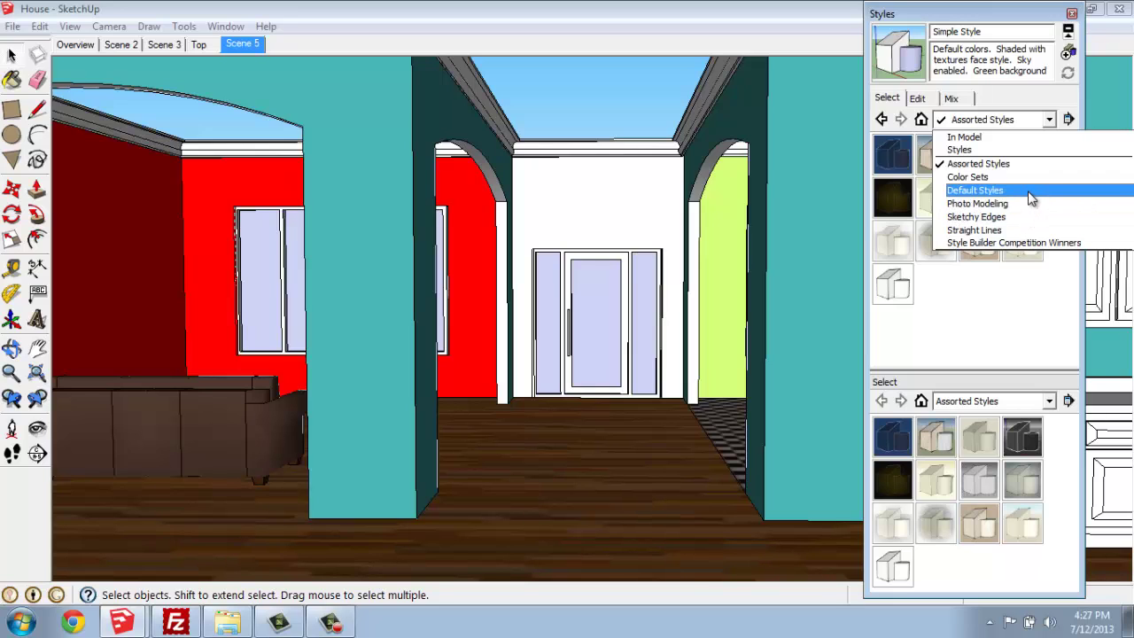
Step: Preview Default Styles: Earth Modeling, Design Style, Default, Hidden Line, Shaded, then Shaded with textures
click(1030, 191)
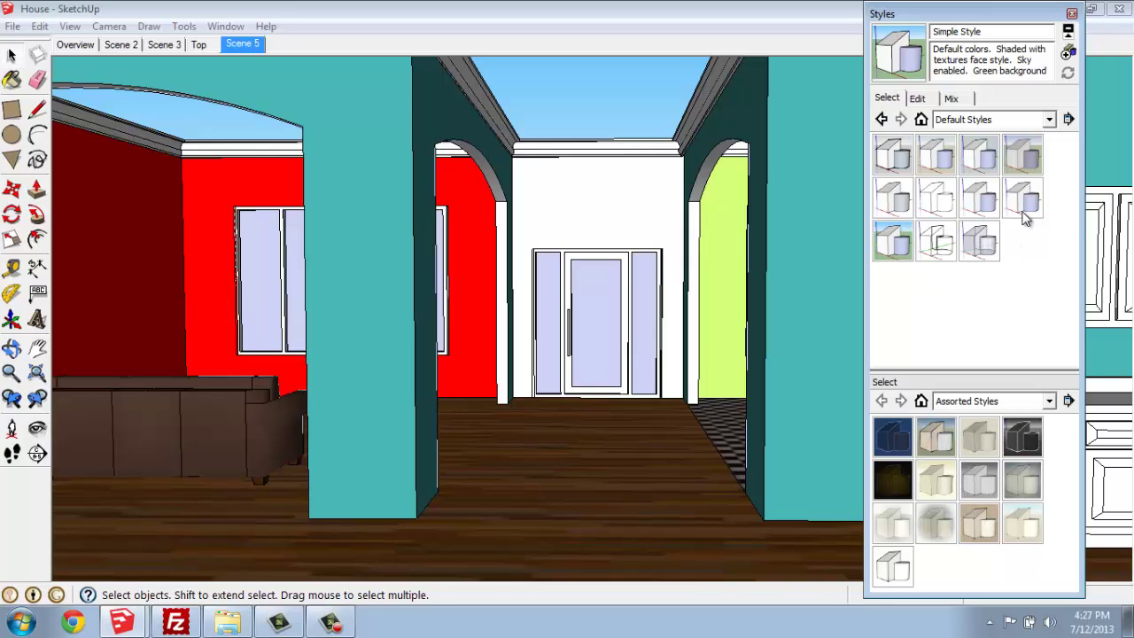
click(1026, 157)
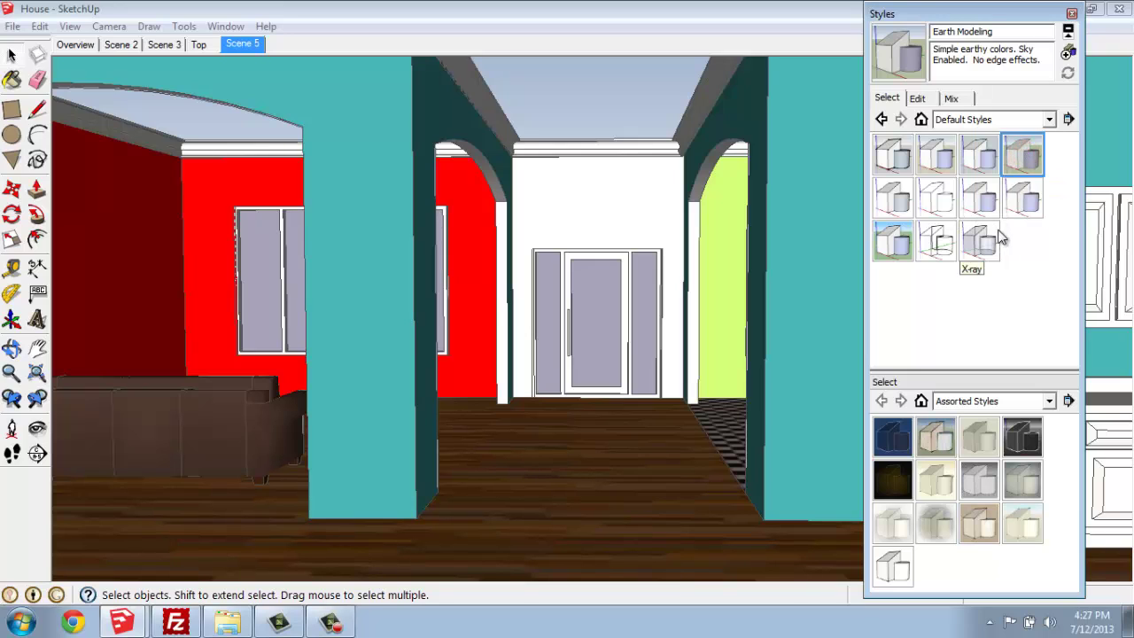
click(982, 152)
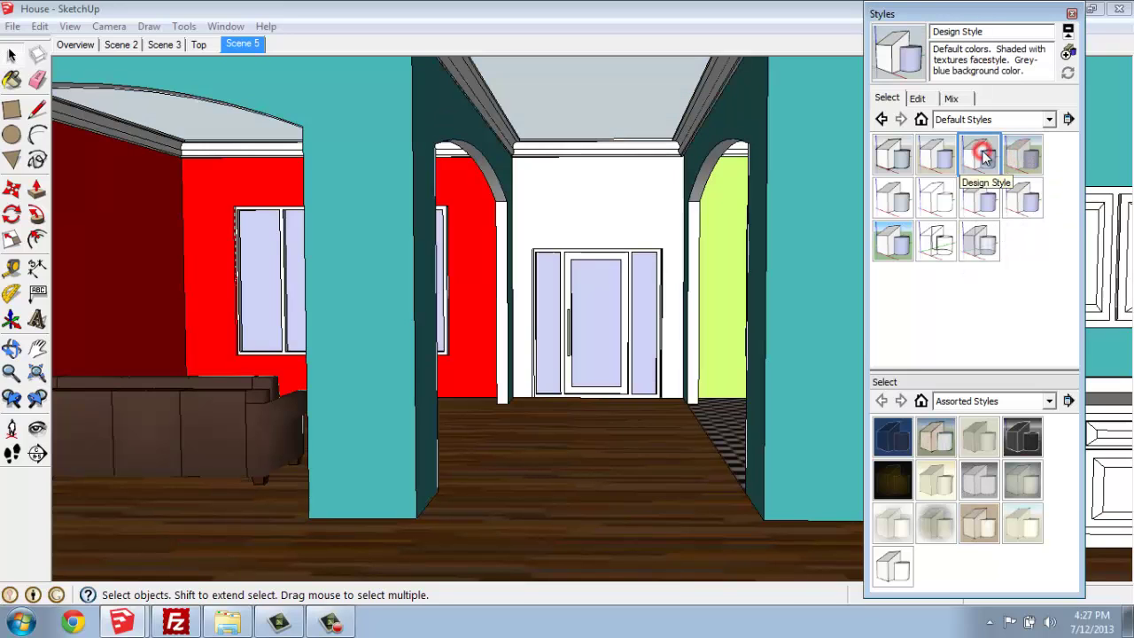
click(936, 153)
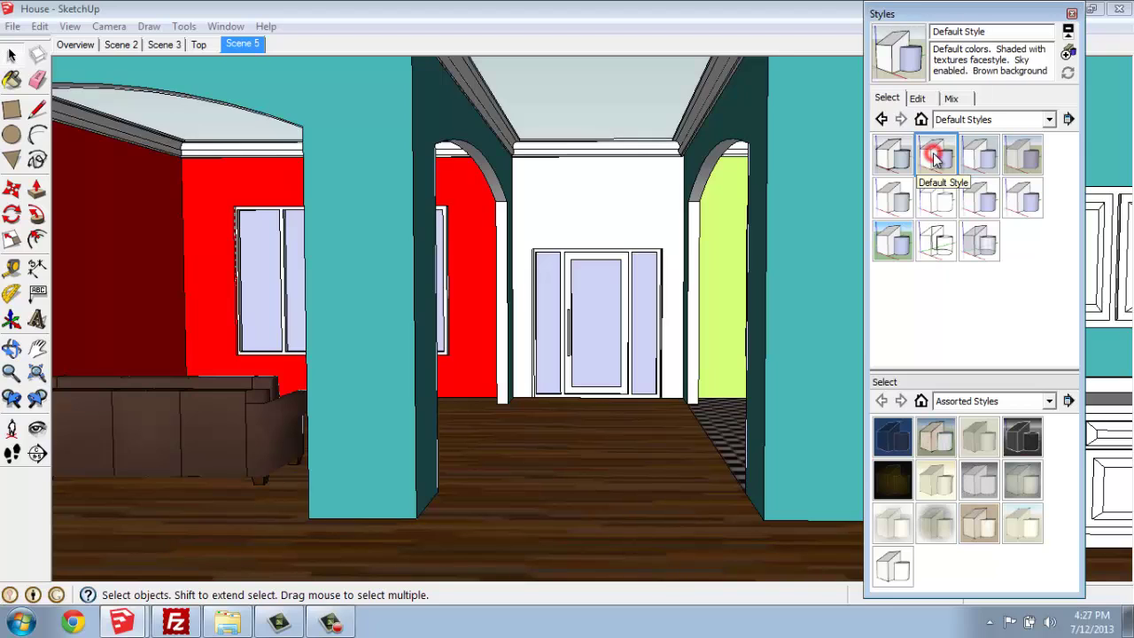
click(951, 210)
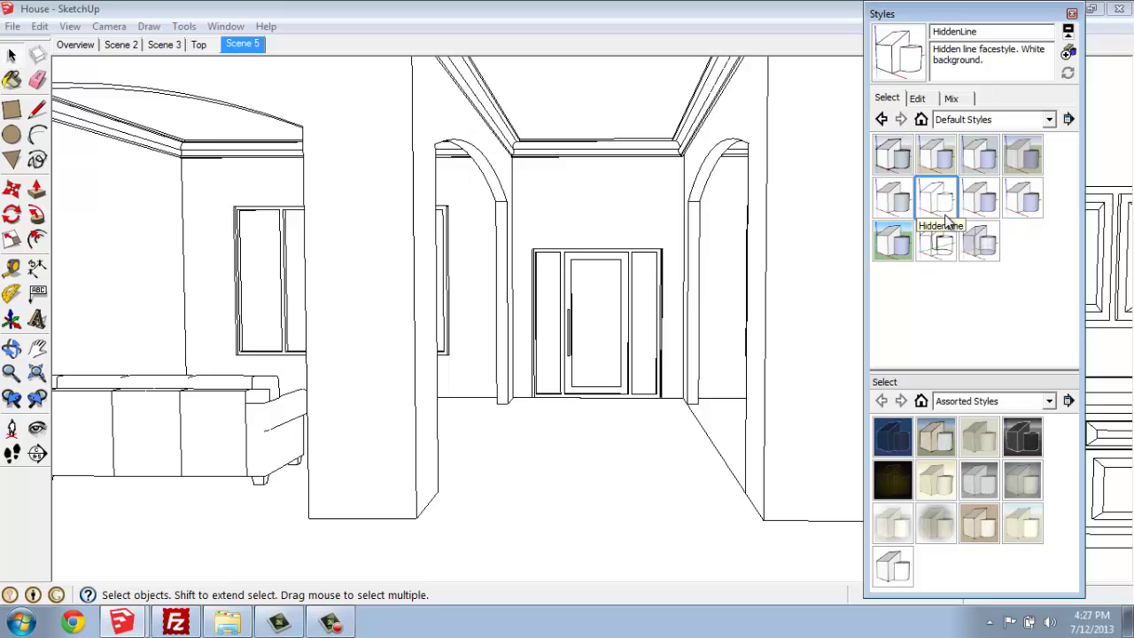
click(979, 197)
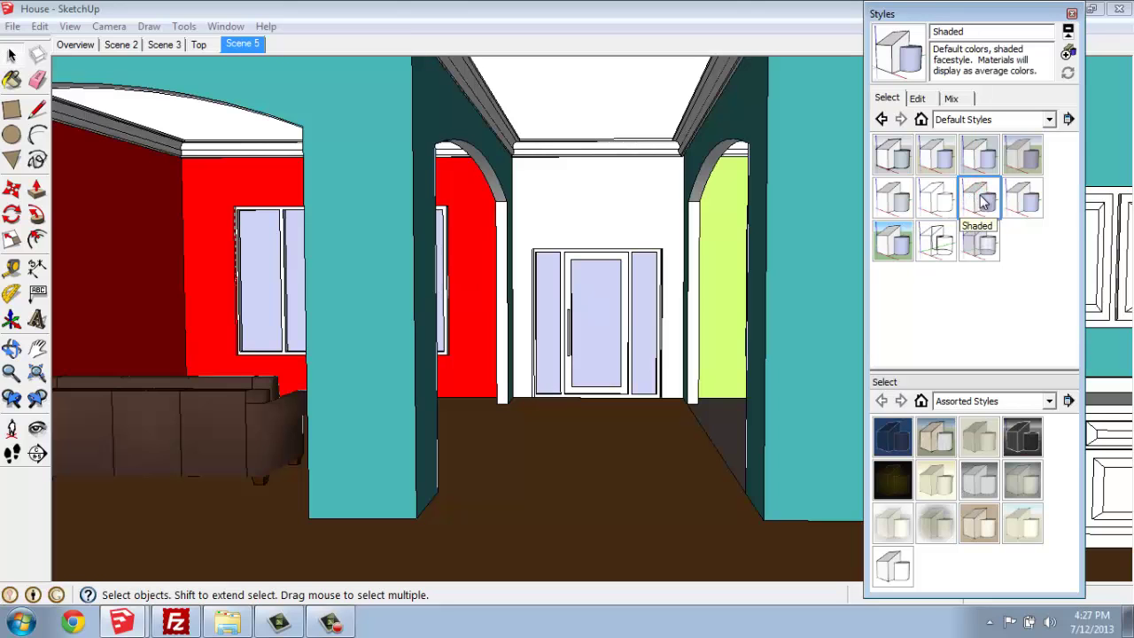
click(1024, 198)
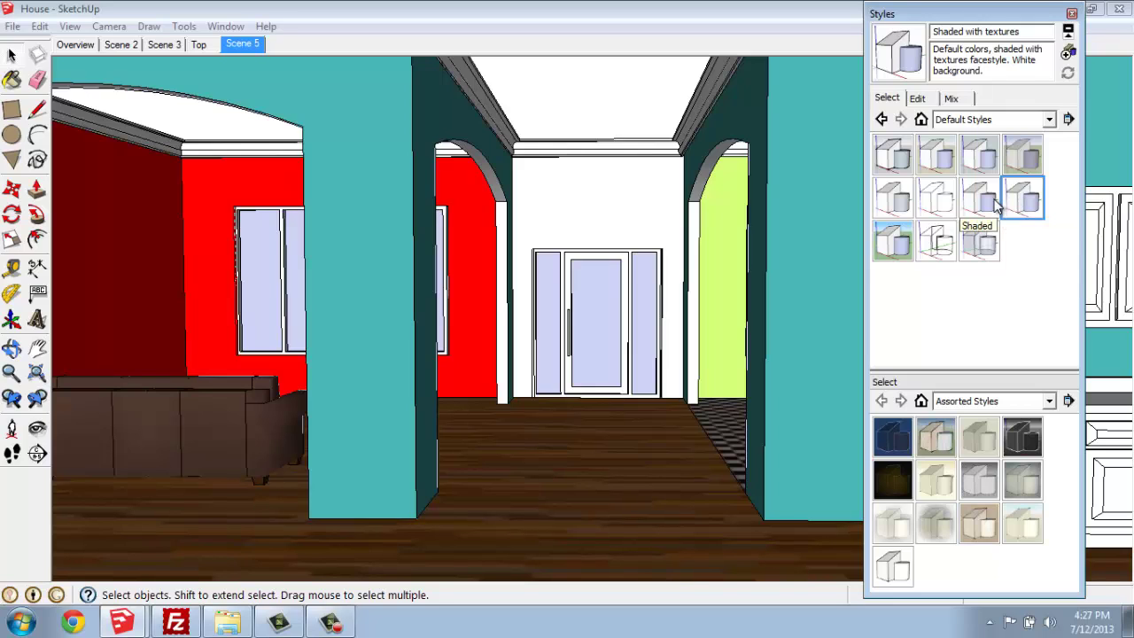
click(984, 198)
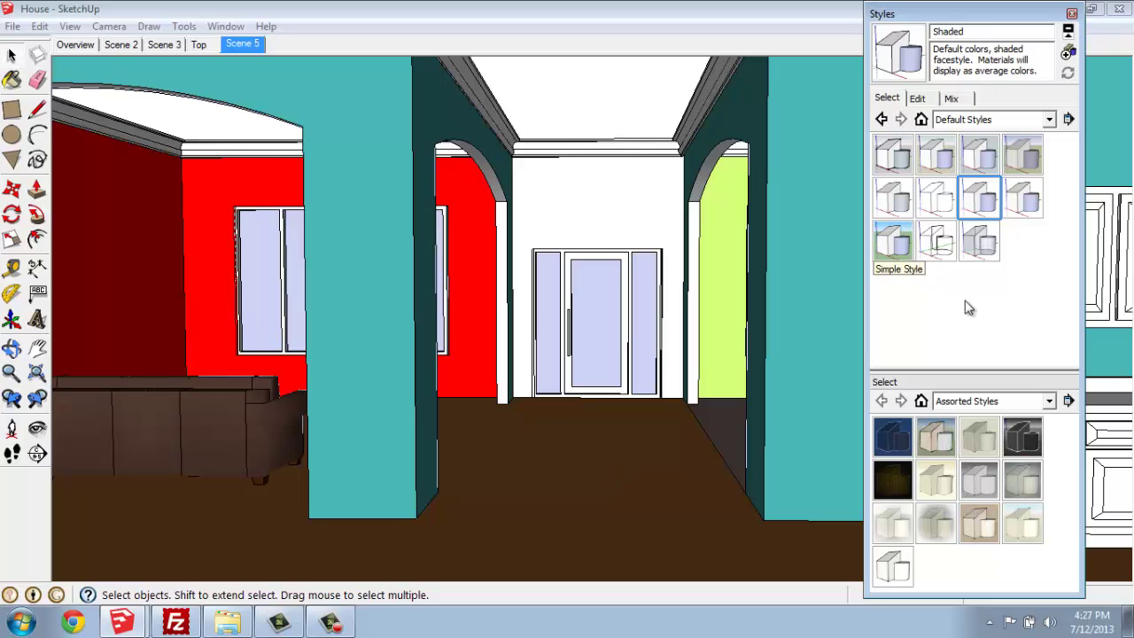
click(1021, 196)
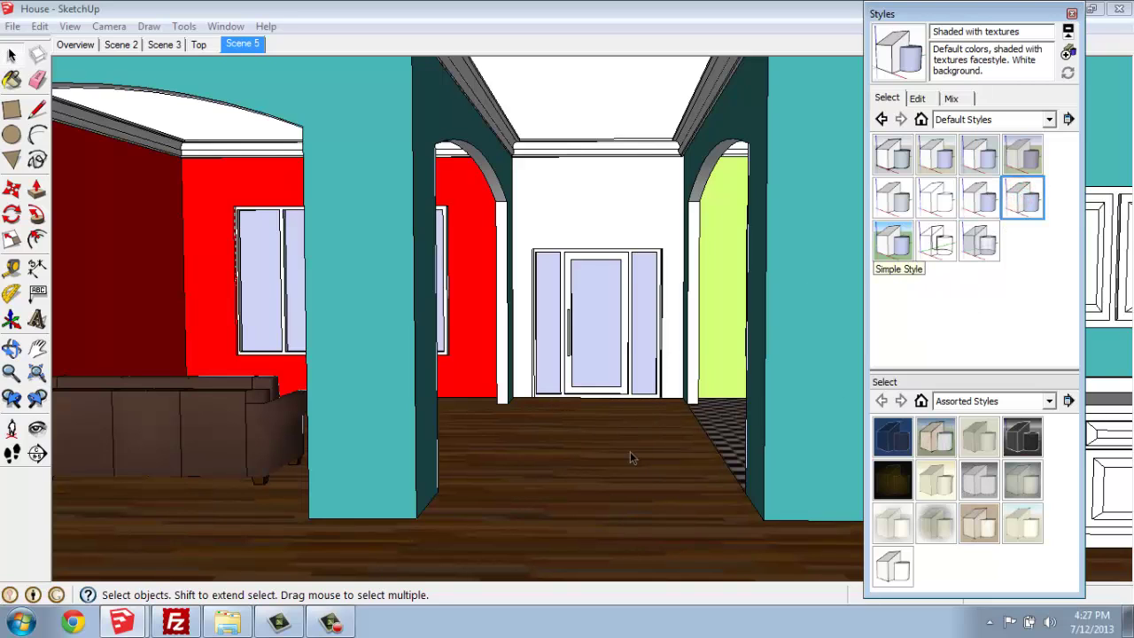
Step: Apply Simple Style, preview Wireframe, then settle on the translucent X-ray style
click(900, 250)
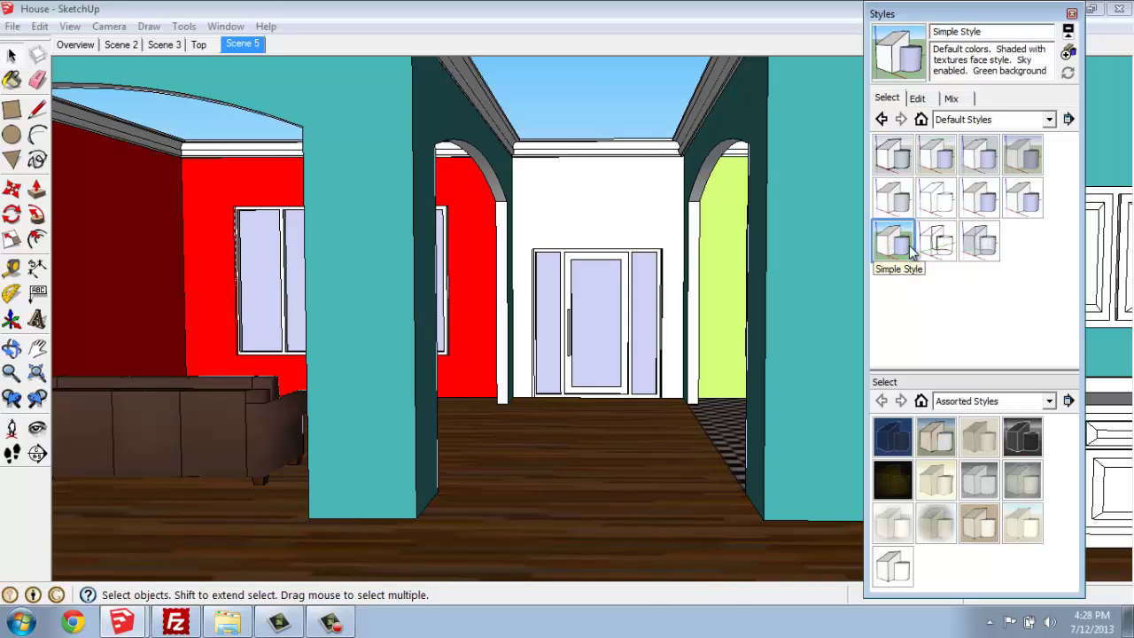
click(952, 237)
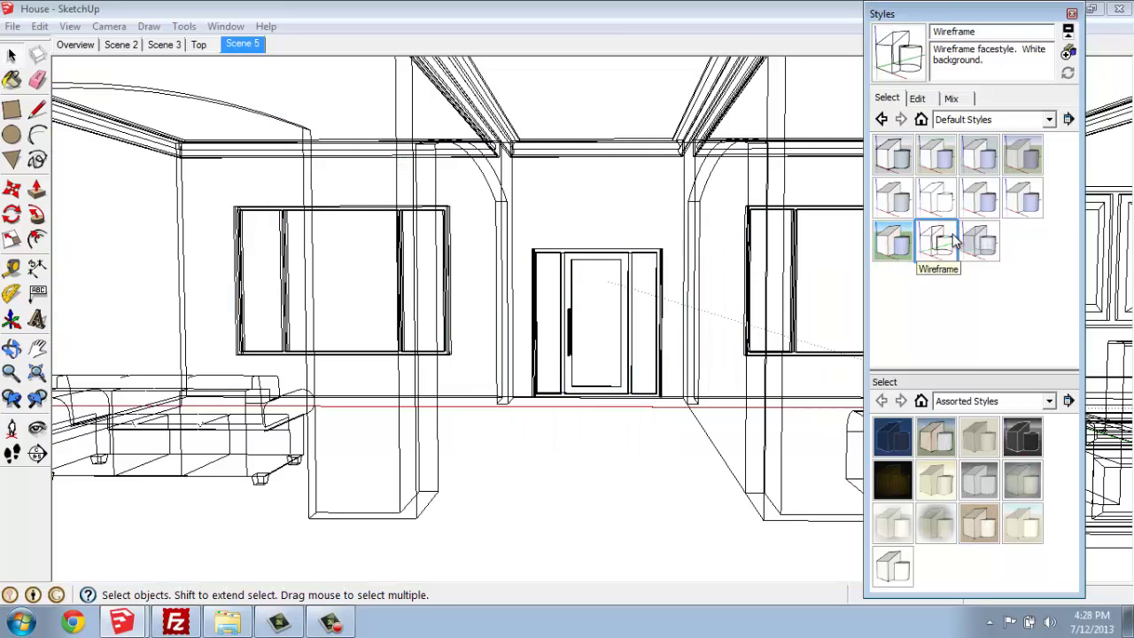
click(986, 239)
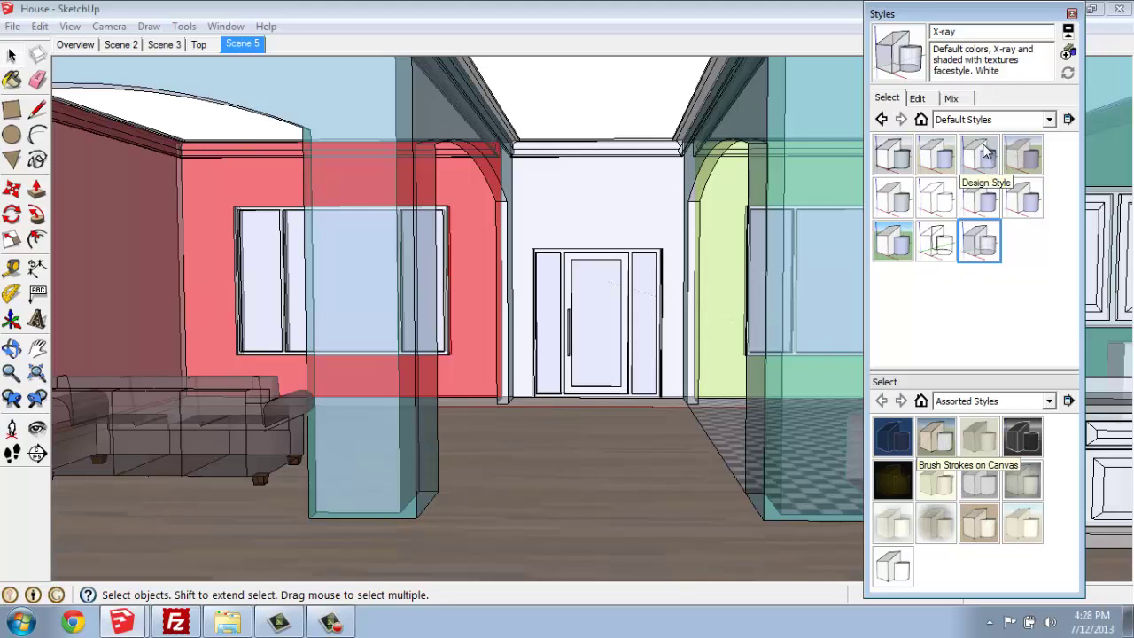
Step: Browse the Photo Modeling and Sketchy Edges style collections
click(1046, 120)
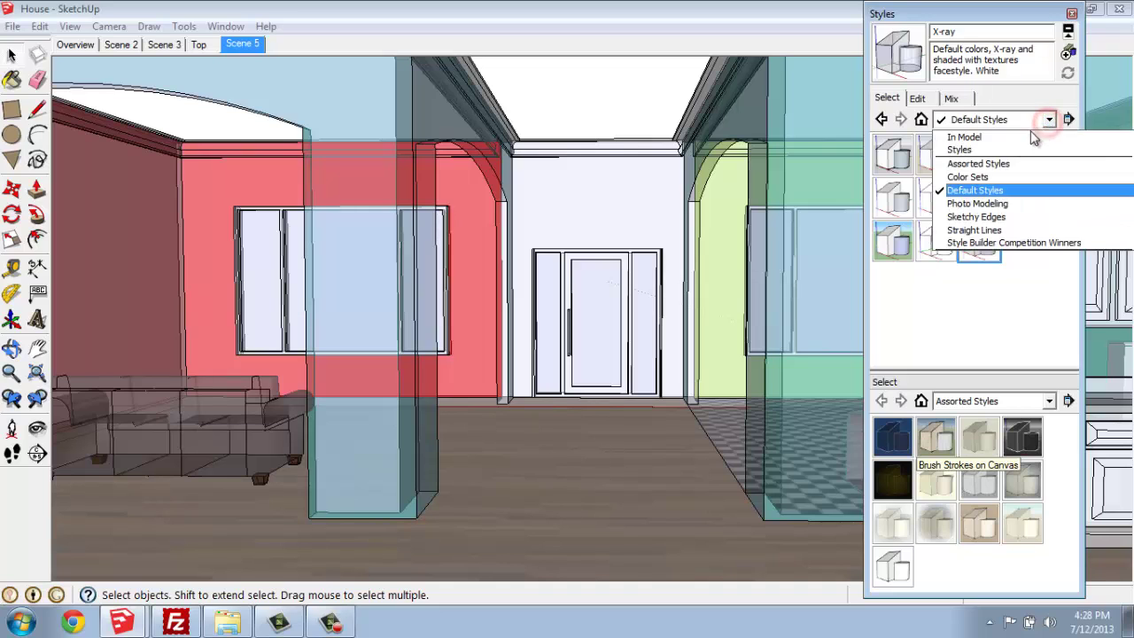
click(981, 205)
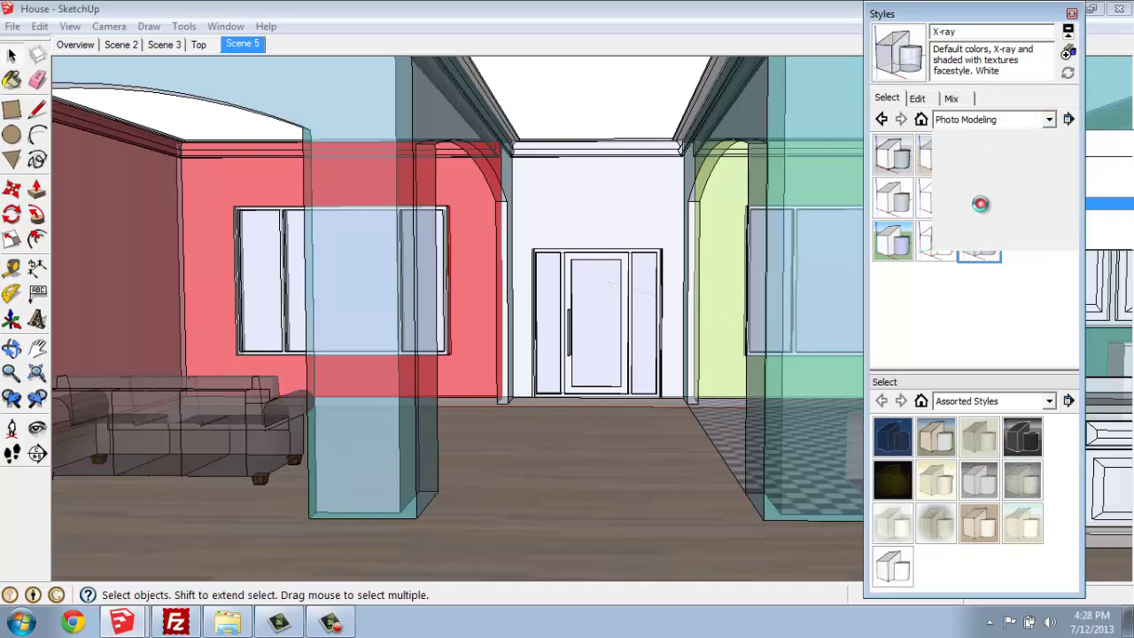
click(1049, 120)
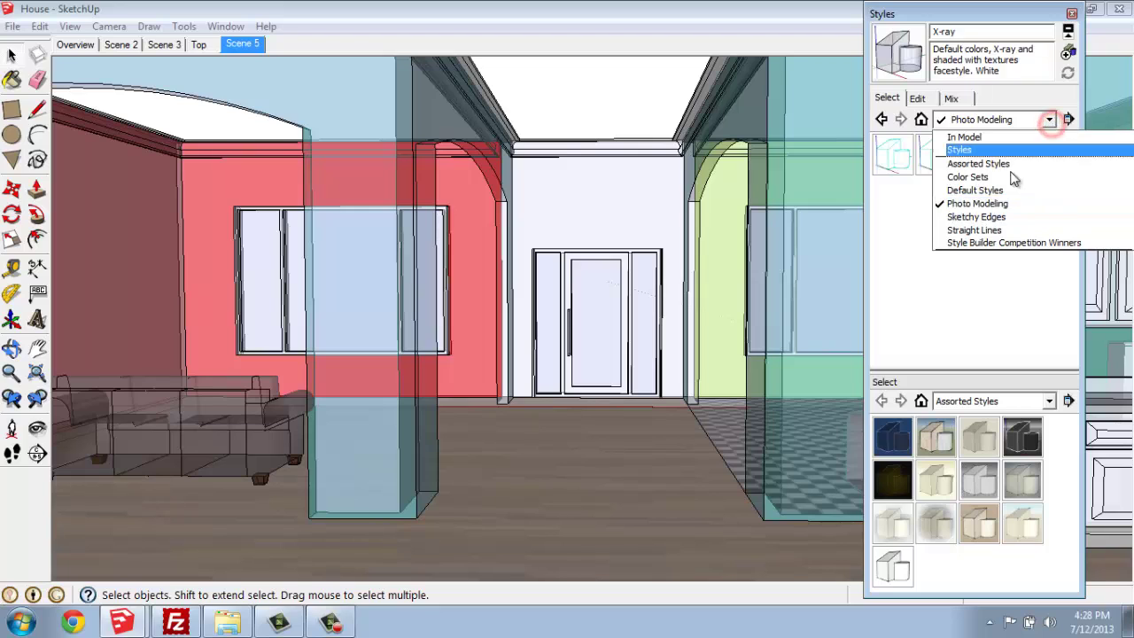
click(991, 217)
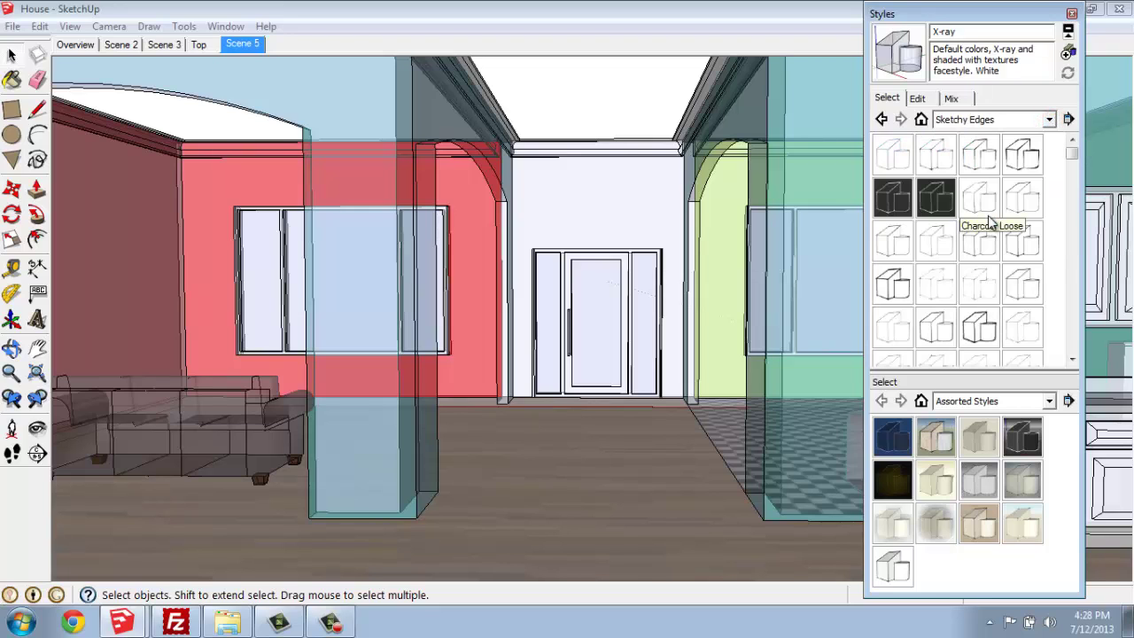
drag(1072, 164, 1058, 274)
scroll(1058, 275, up, 5)
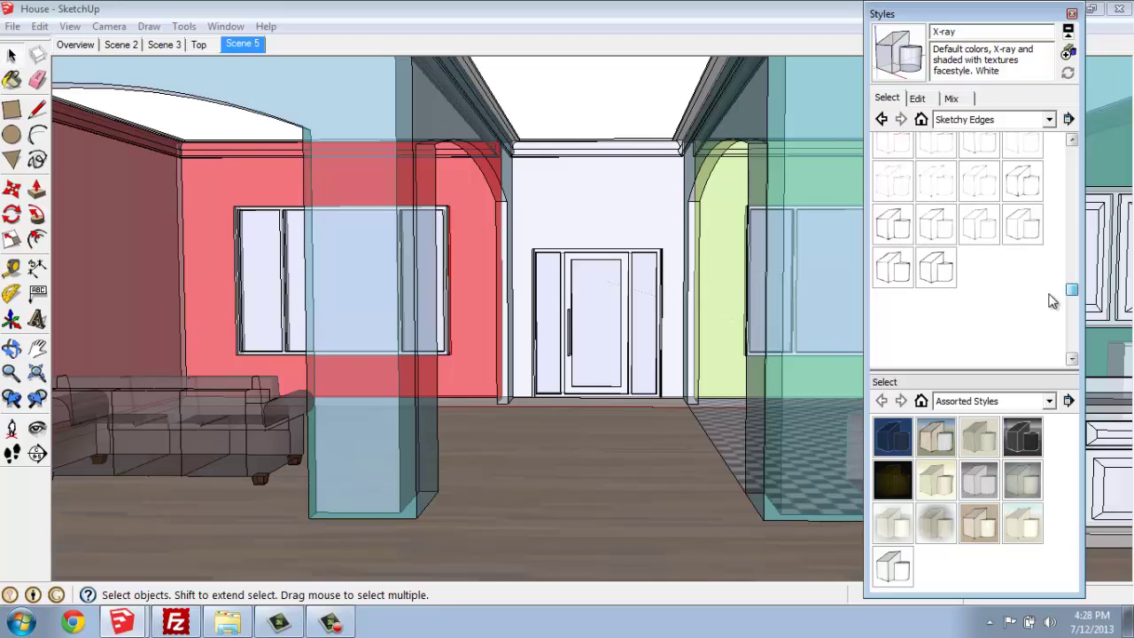
Step: From Assorted Styles, try Pencil on Tracing Paper, then apply Brush Strokes on Canvas
click(1050, 120)
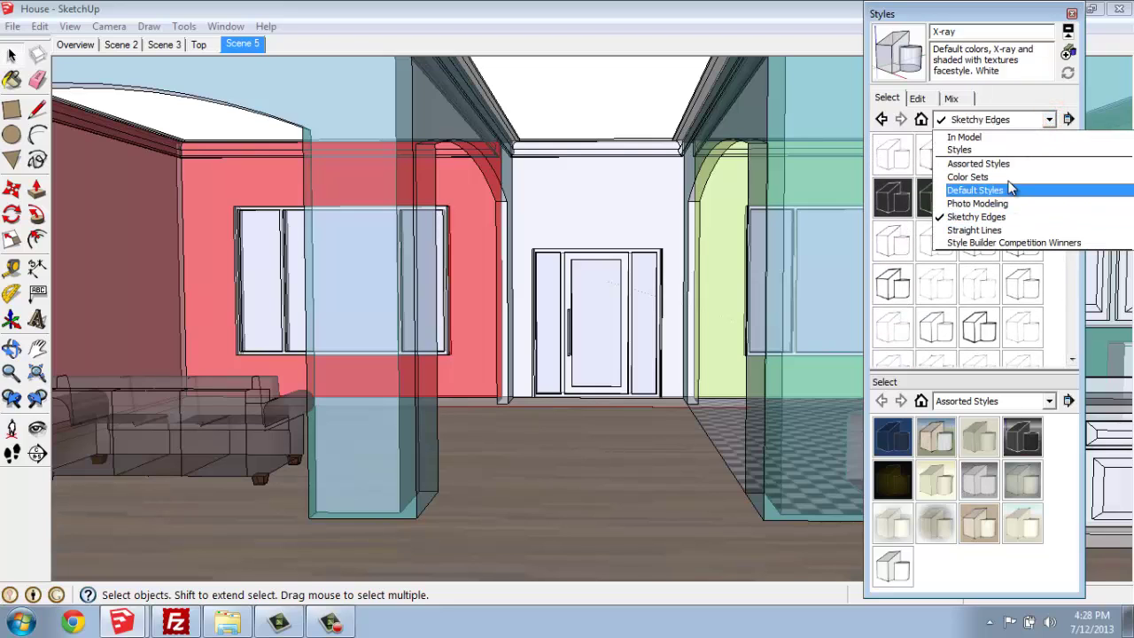
click(1008, 165)
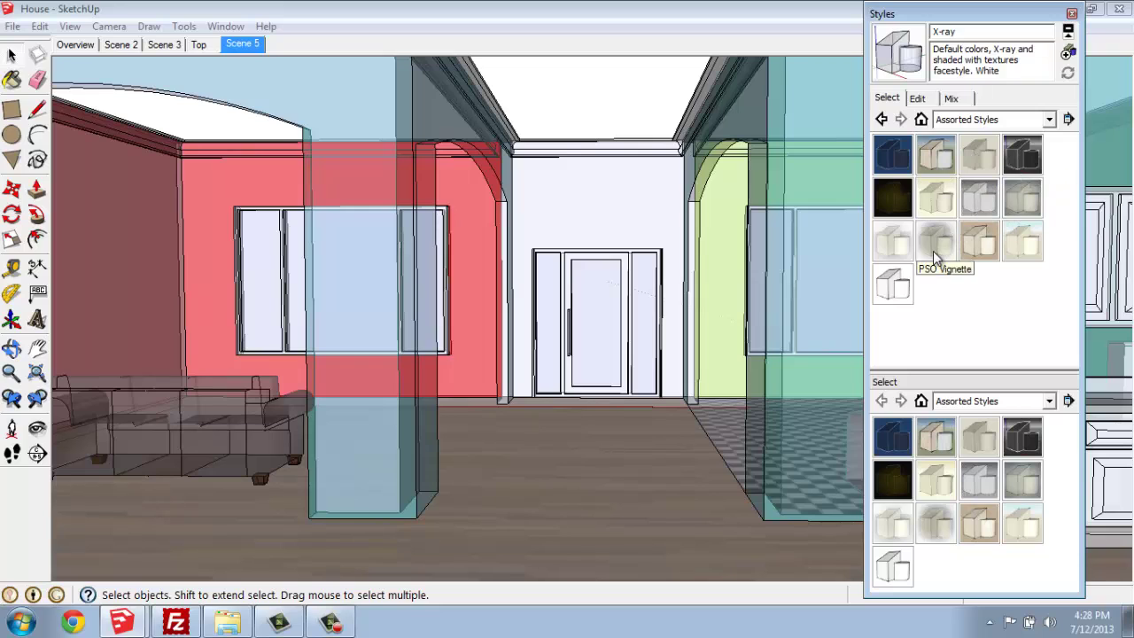
click(930, 199)
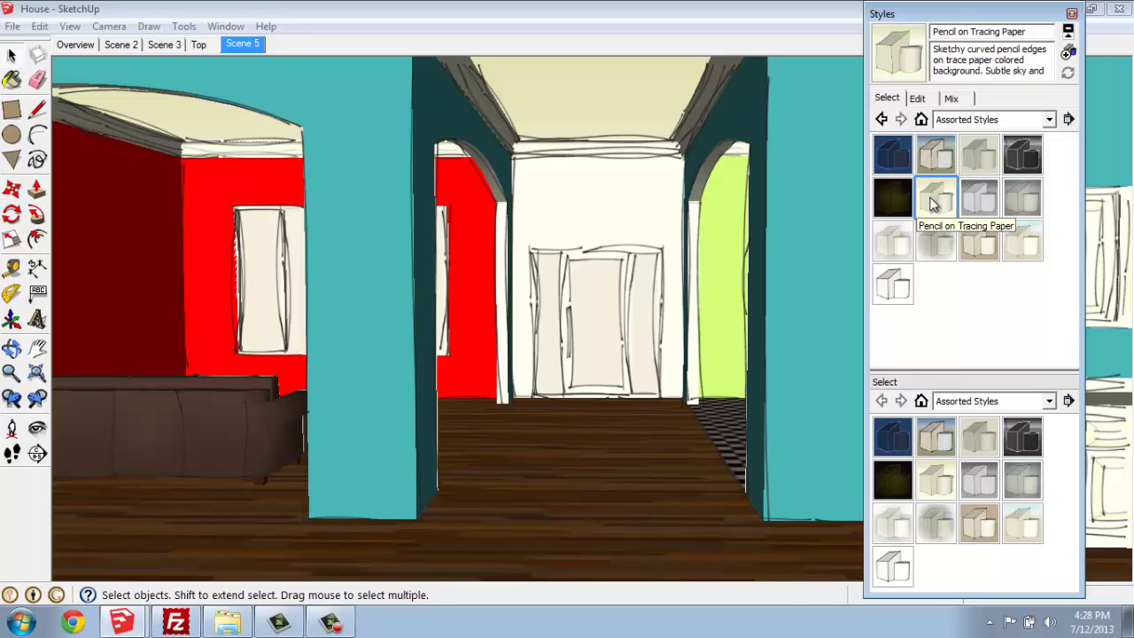
click(944, 169)
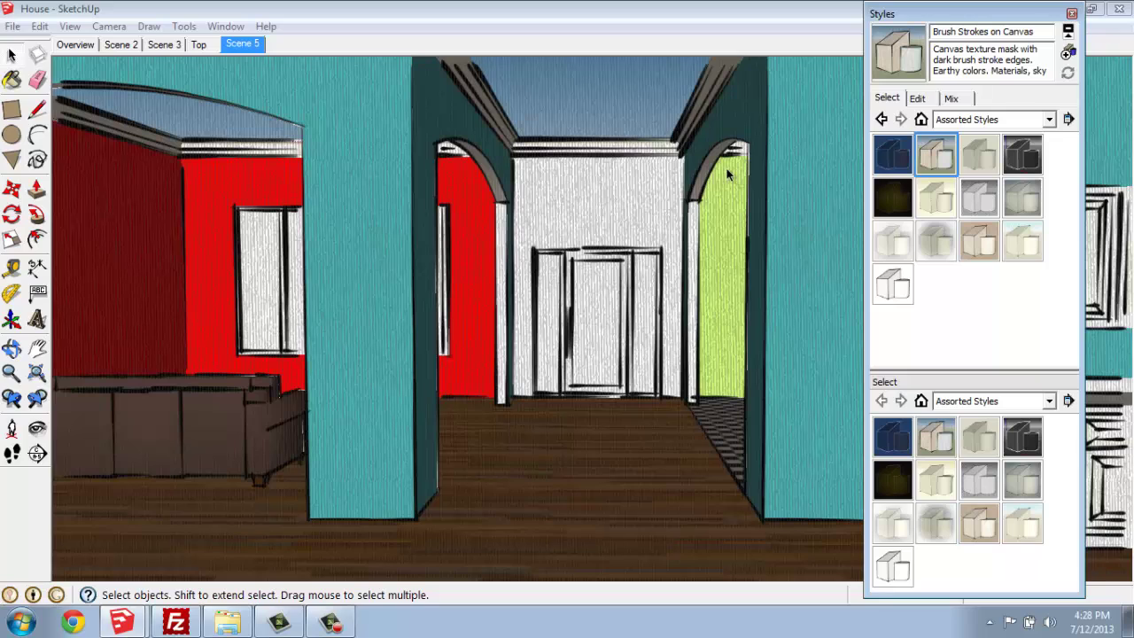
Step: Update Scene 5 so it stores the Brush Strokes on Canvas style
right_click(250, 46)
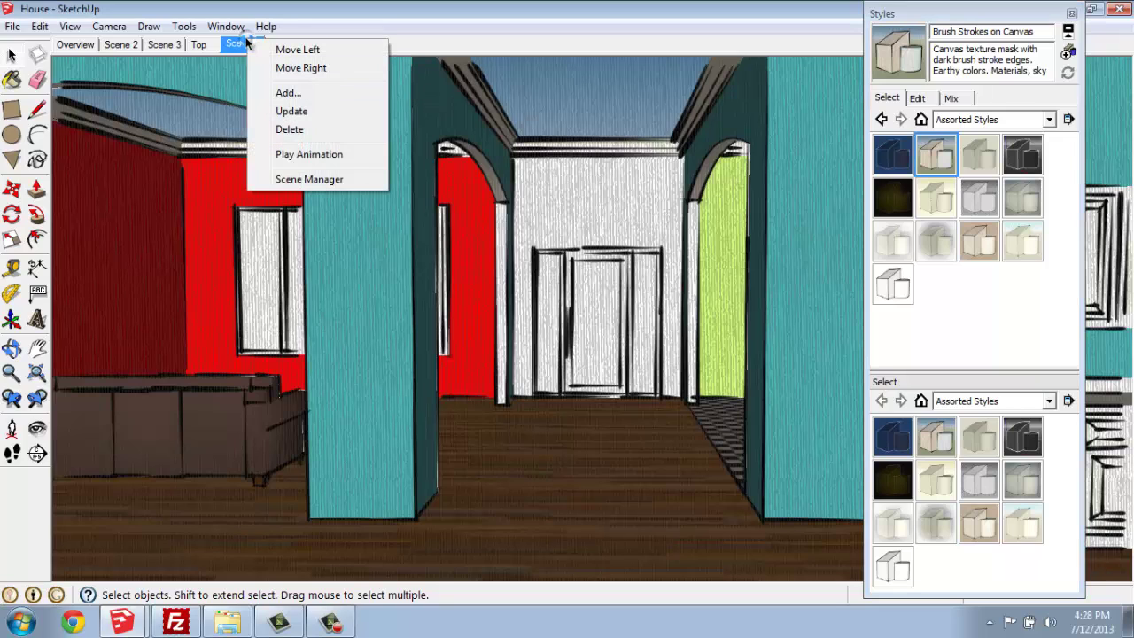
click(292, 111)
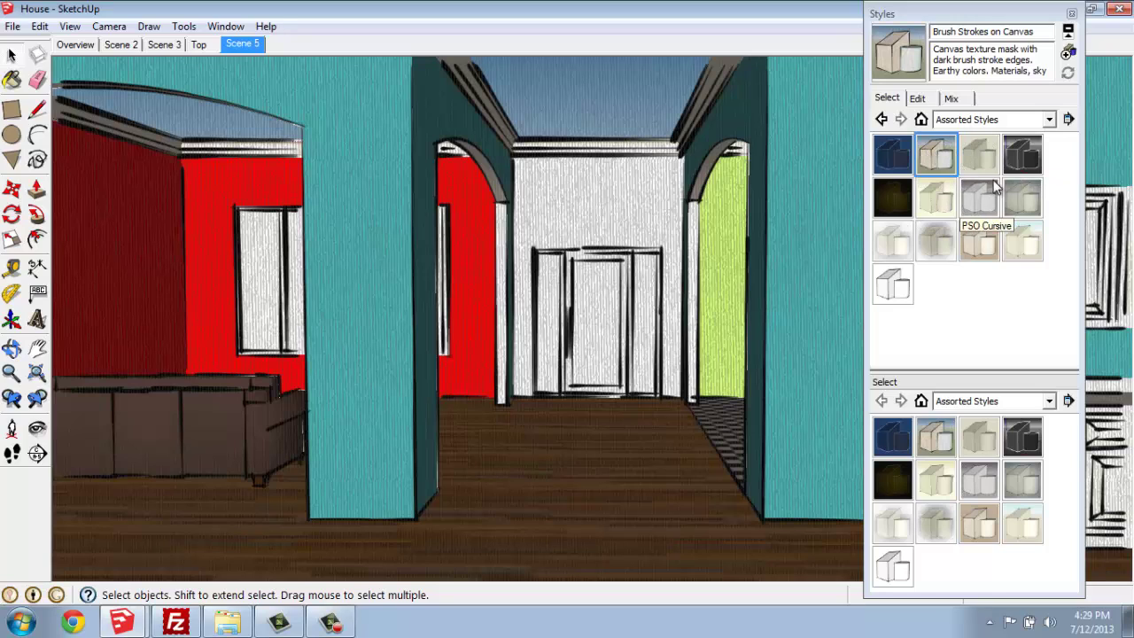
Step: In the style's Edge settings, leave Edges on, Profiles off, and edge colour All same
click(918, 99)
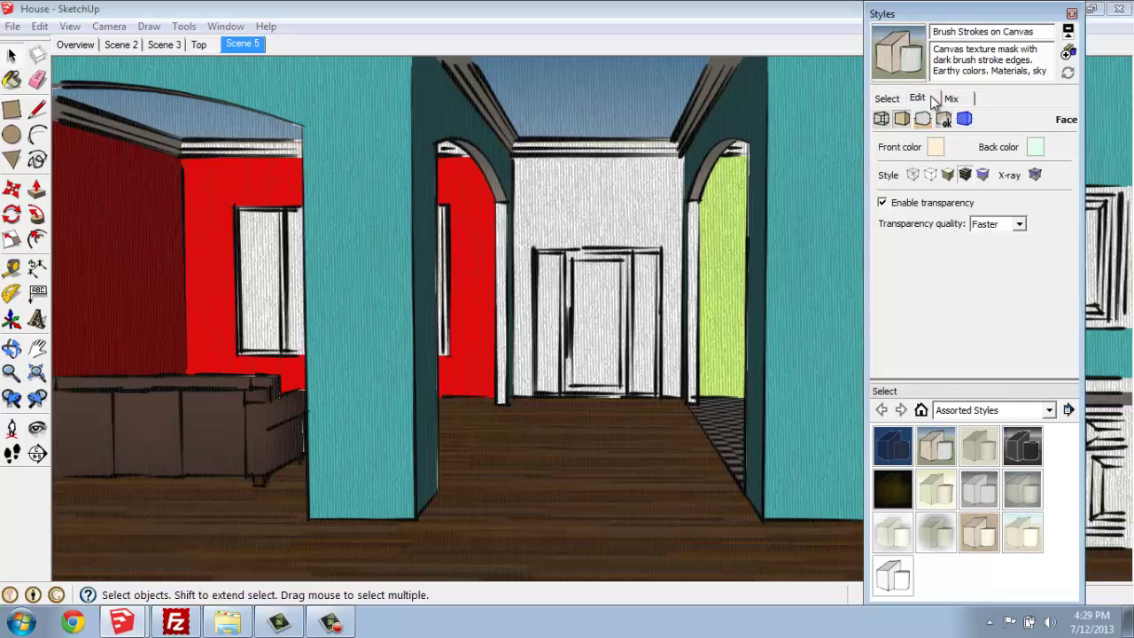
click(951, 99)
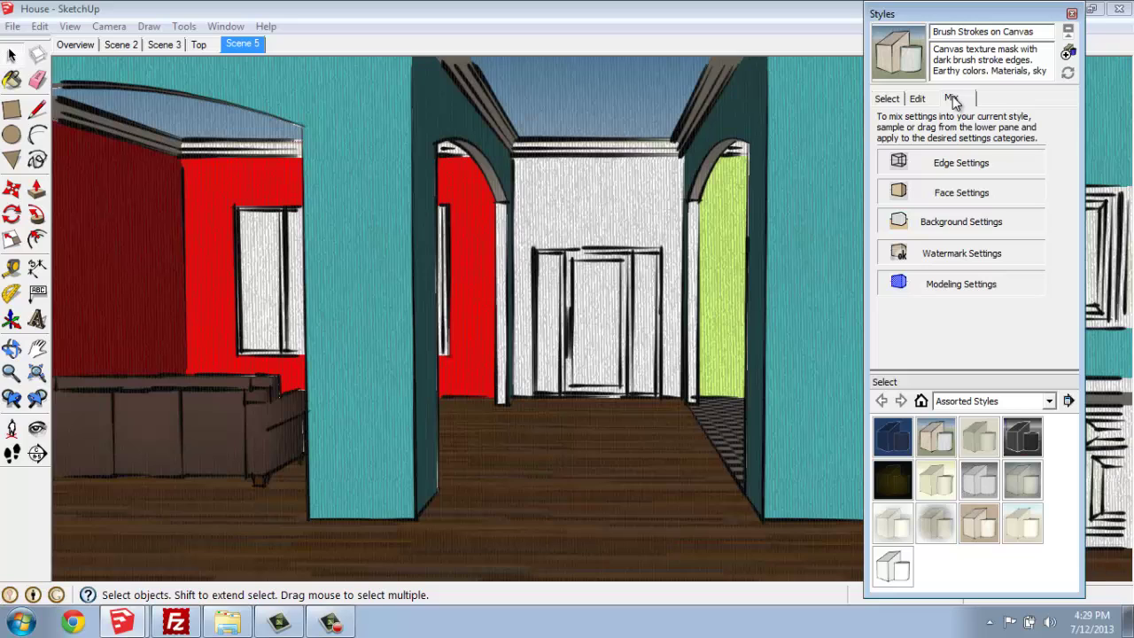
click(917, 99)
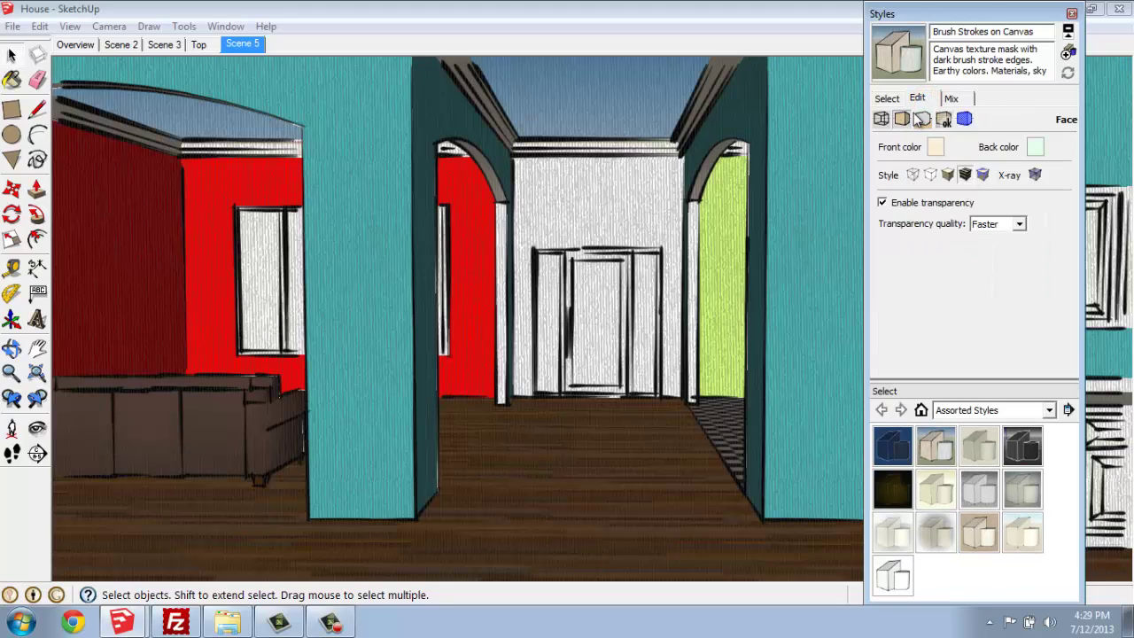
click(882, 120)
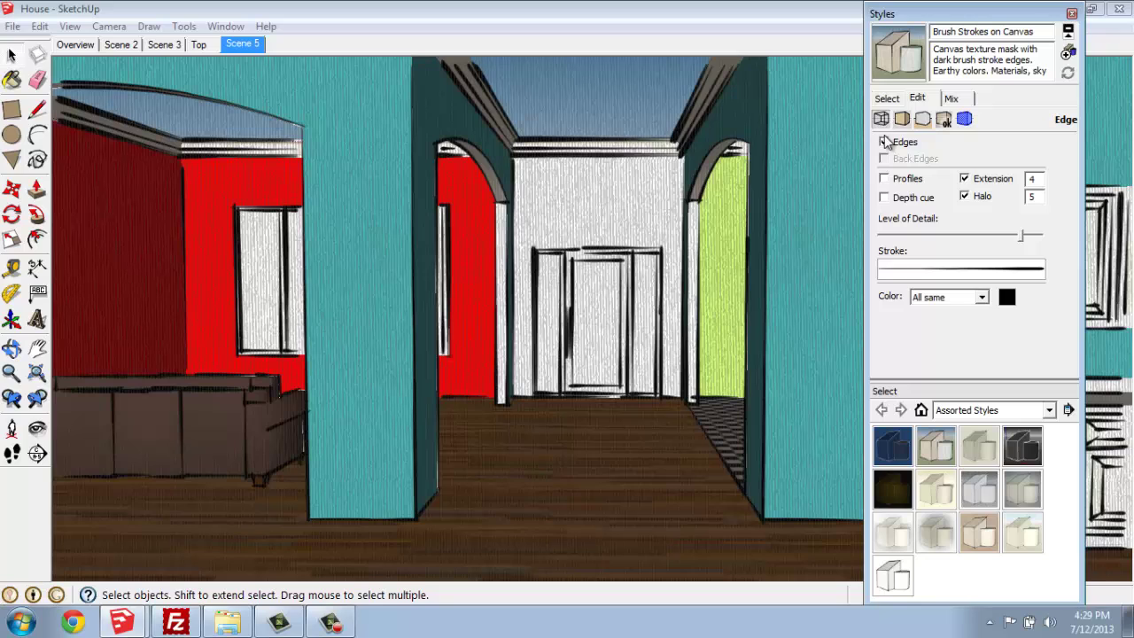
click(884, 142)
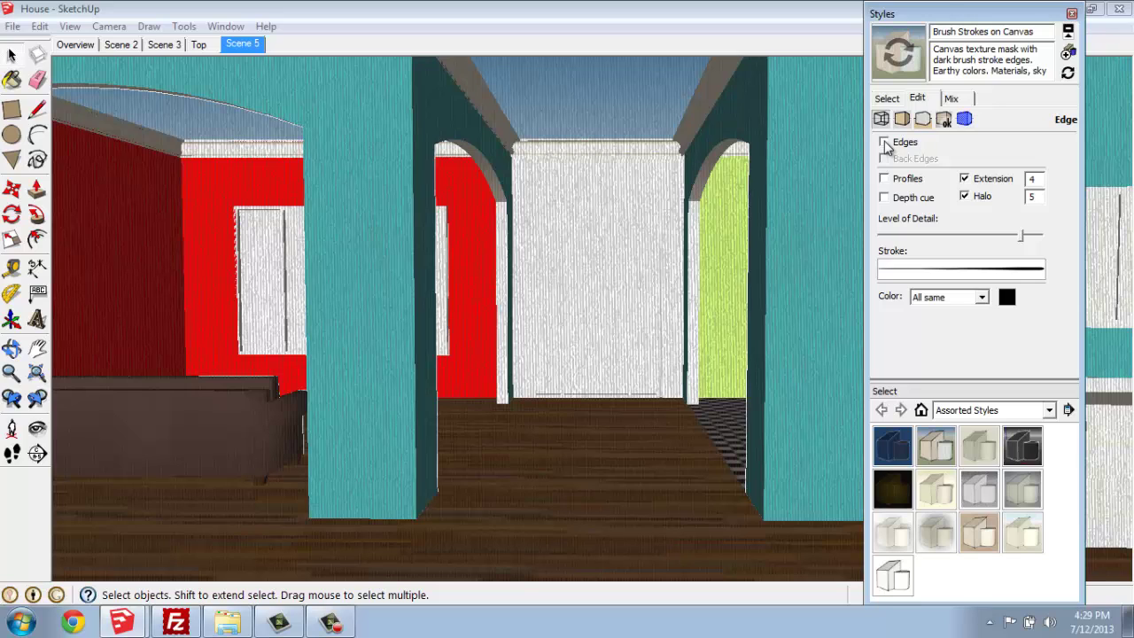
click(884, 142)
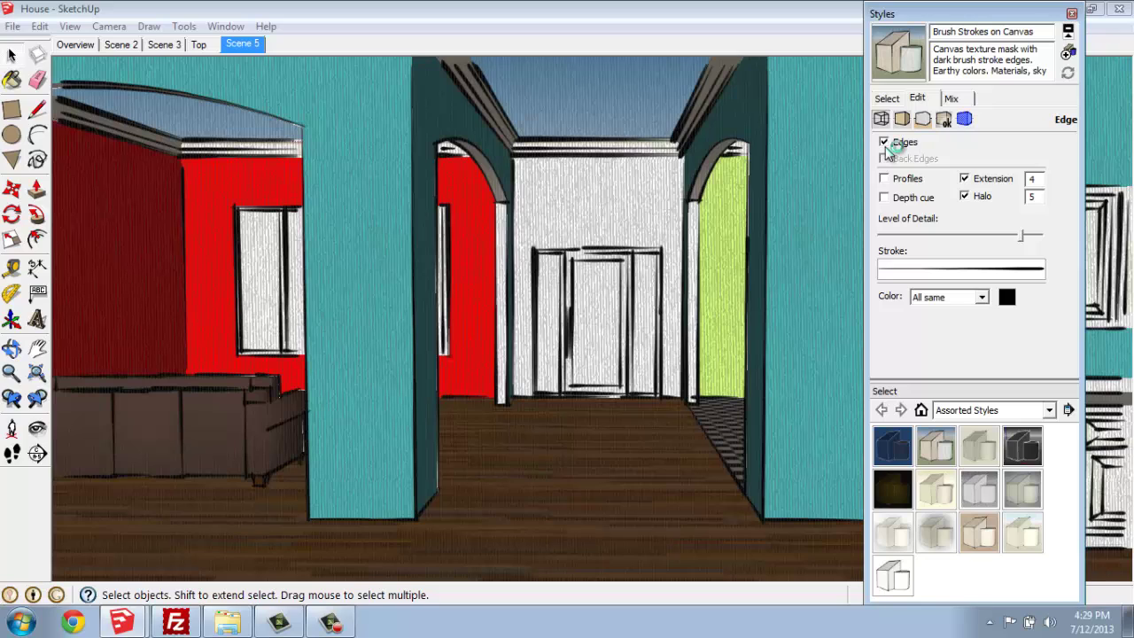
click(885, 179)
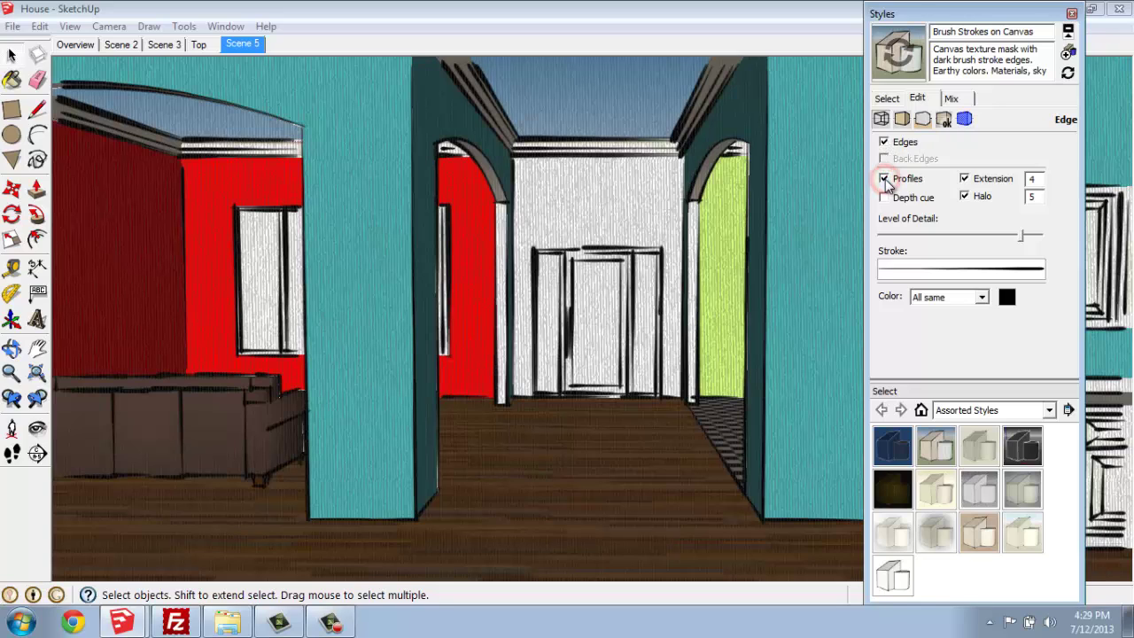
click(885, 179)
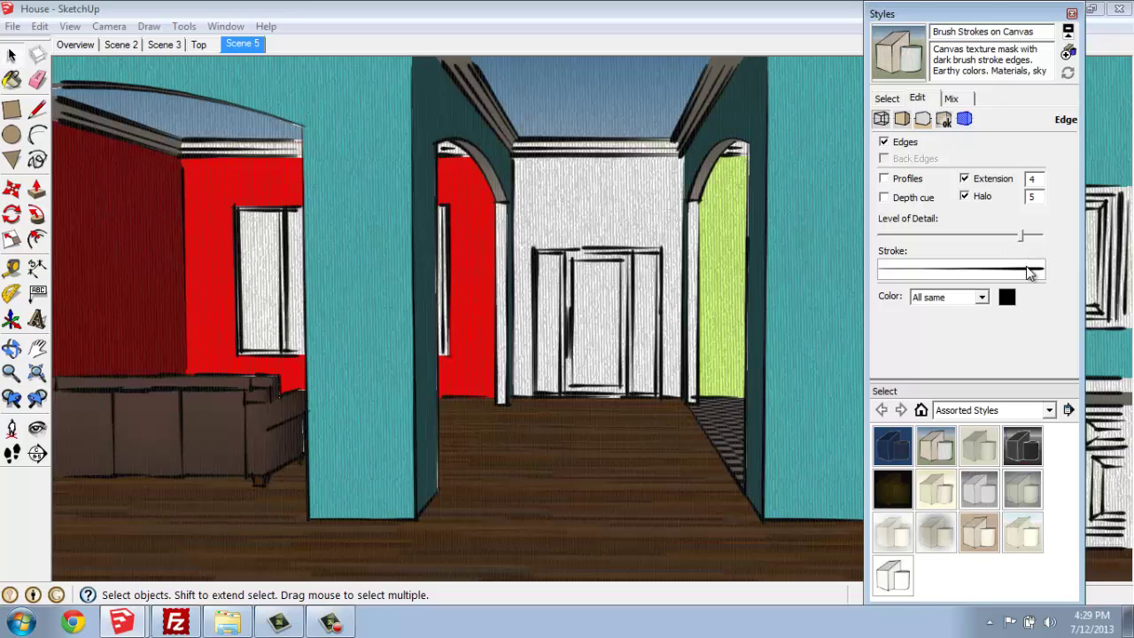
click(982, 296)
click(982, 297)
Step: Review the Face, Background, Watermark and Modeling settings, then return to Edge settings
click(901, 119)
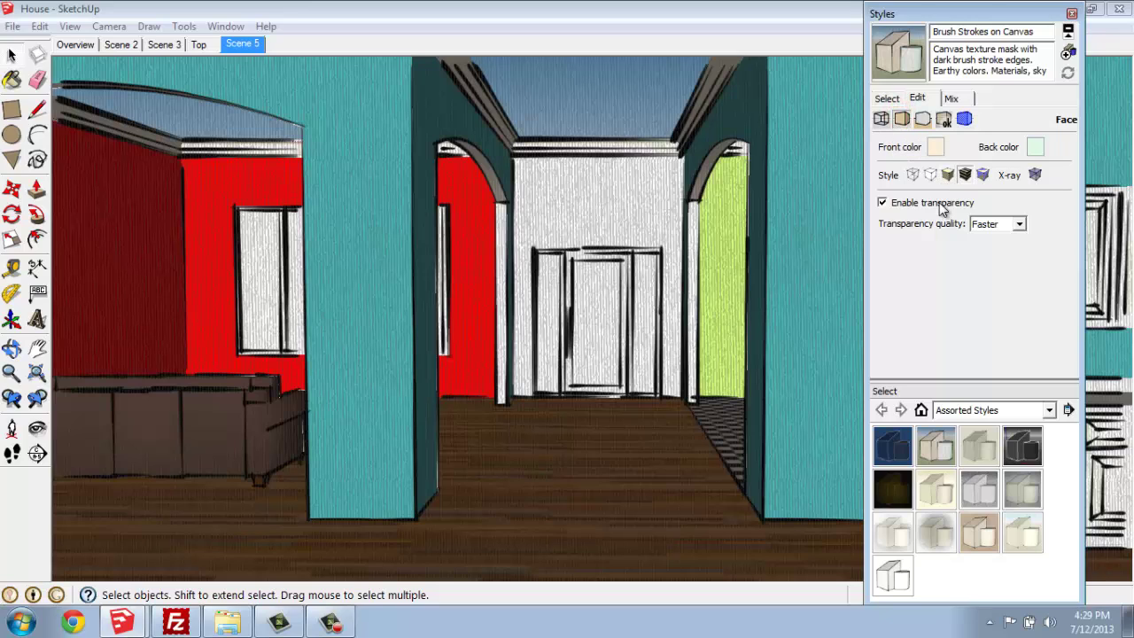
click(922, 119)
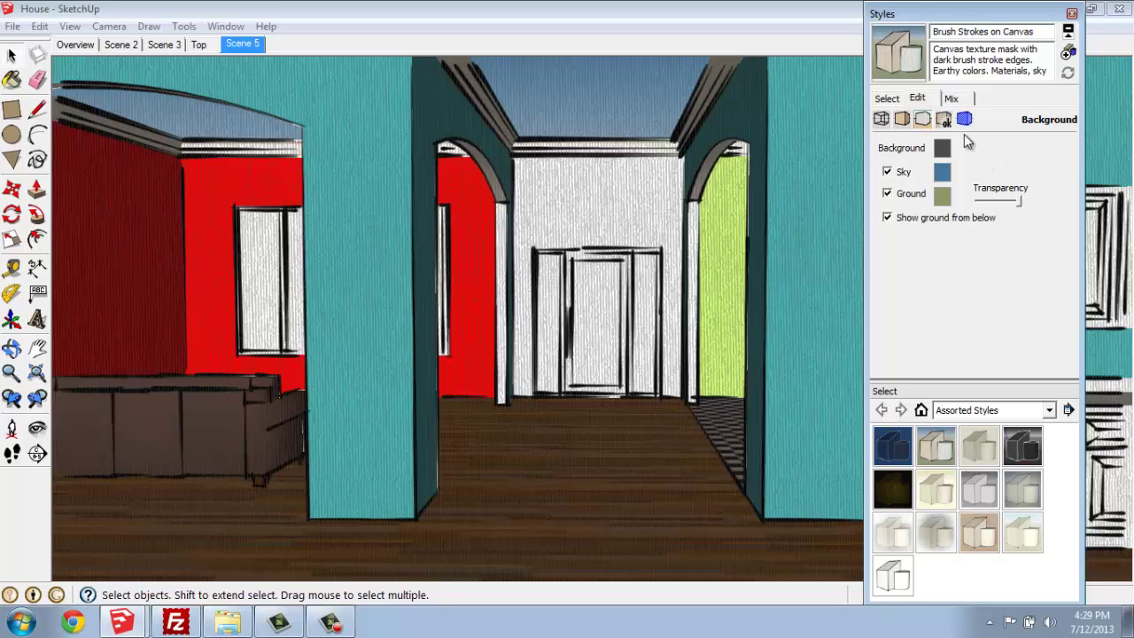
click(944, 121)
click(963, 122)
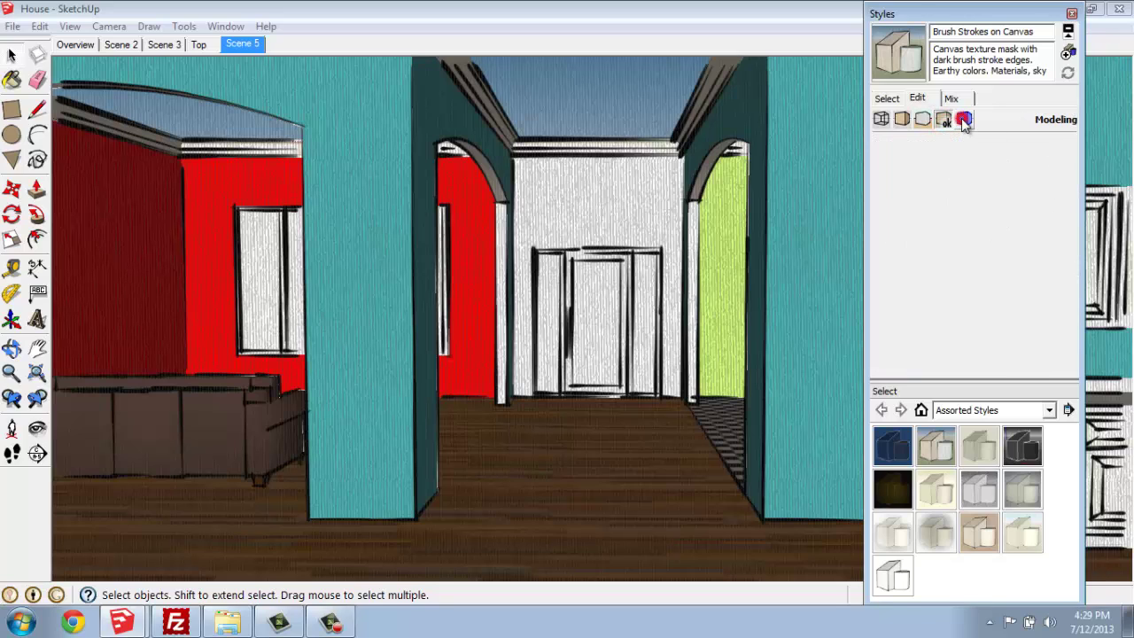
click(880, 120)
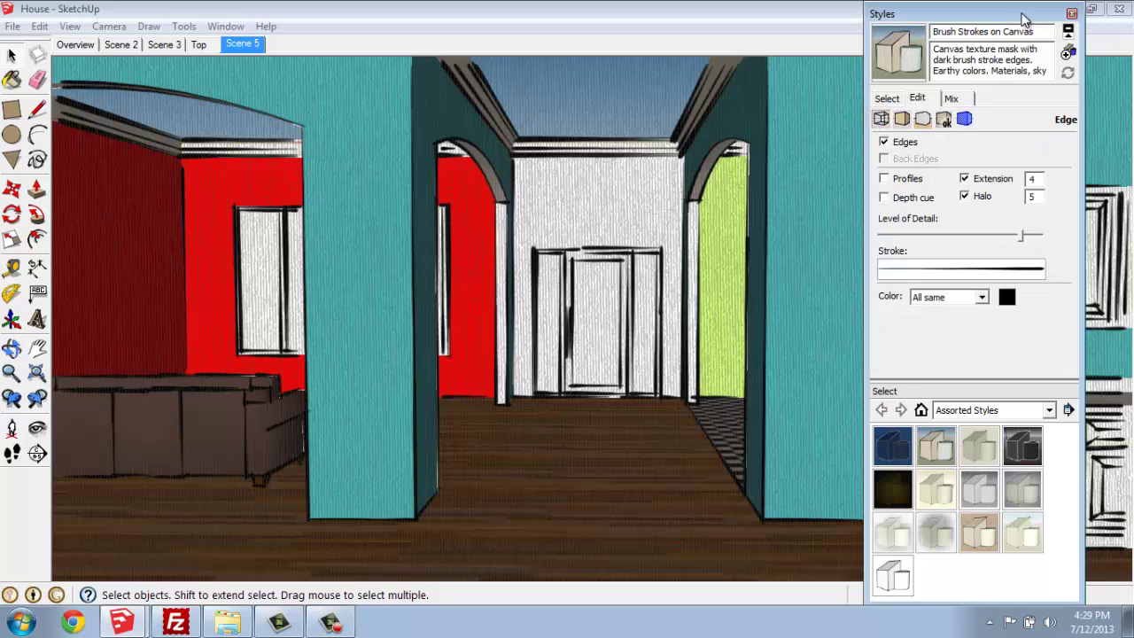
drag(1020, 12, 1020, 42)
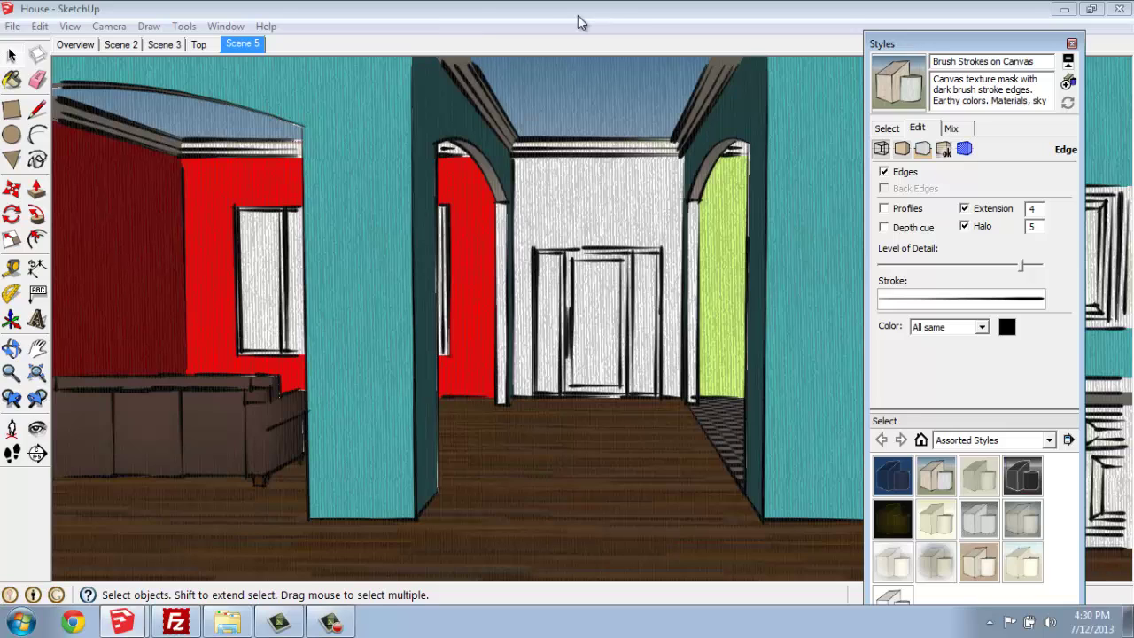
Step: Update Scene 5 with the edited style and verify it by visiting Top and returning
click(244, 46)
right_click(245, 48)
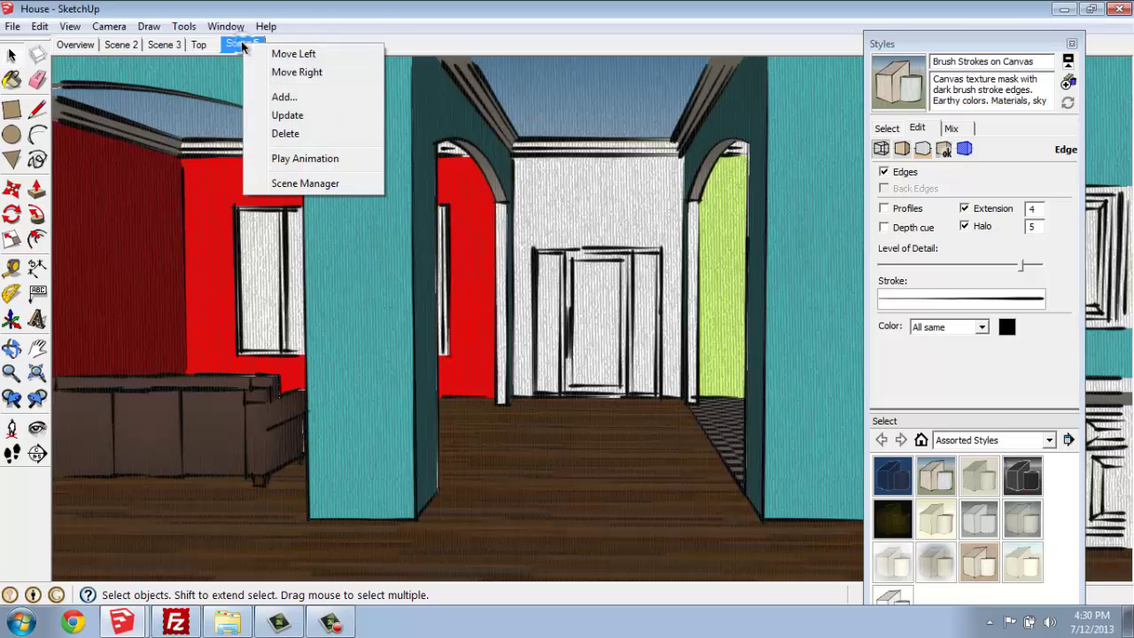
click(288, 116)
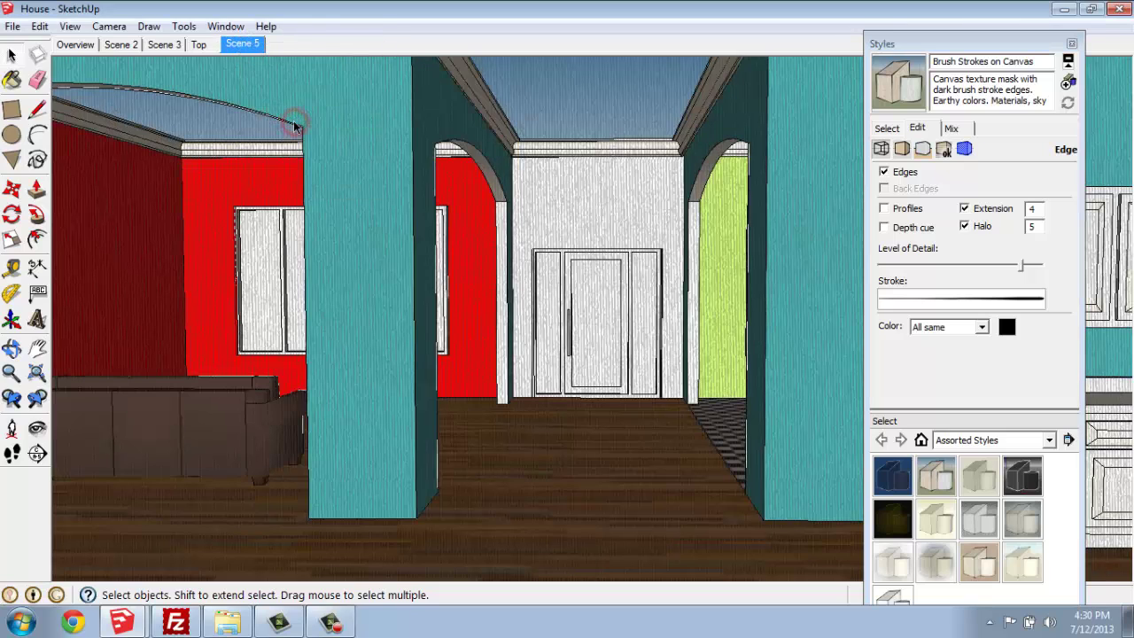
click(198, 44)
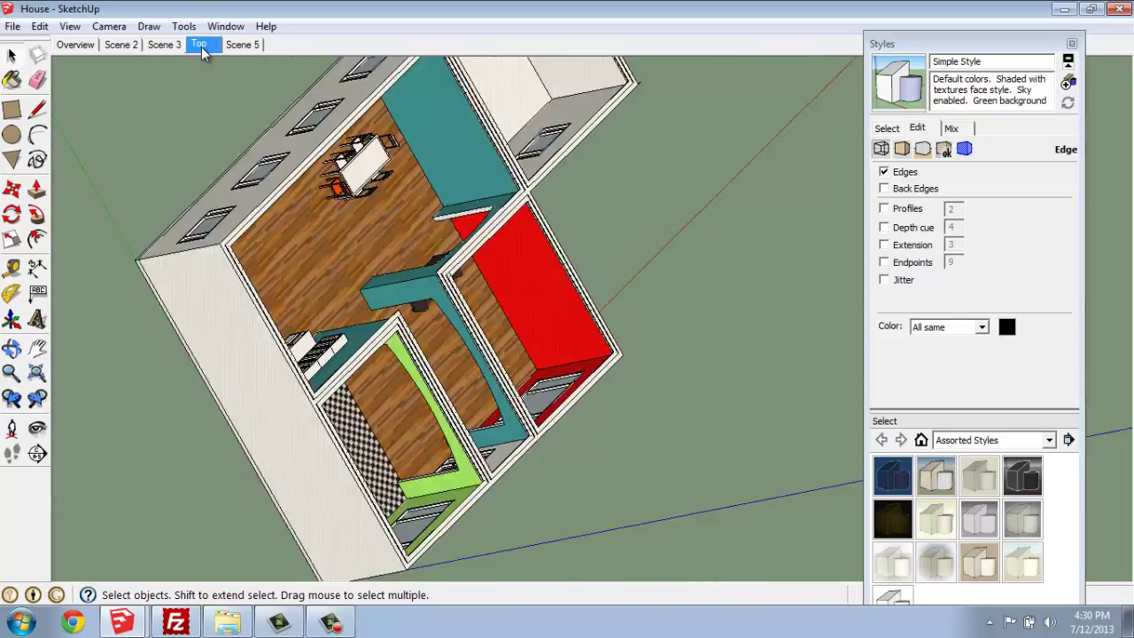
click(239, 44)
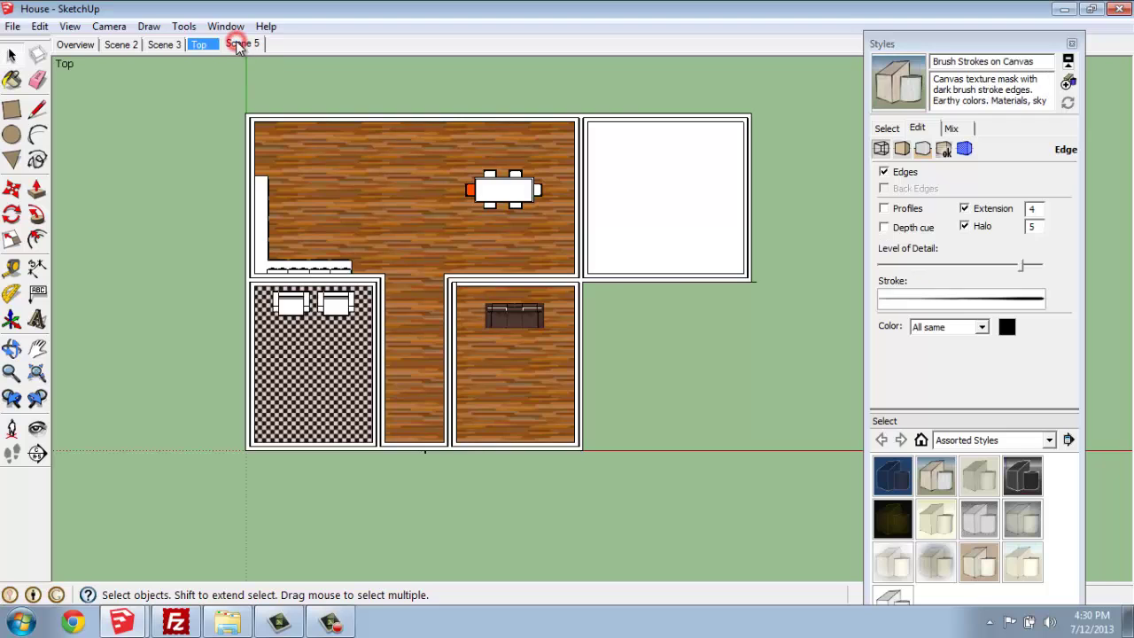